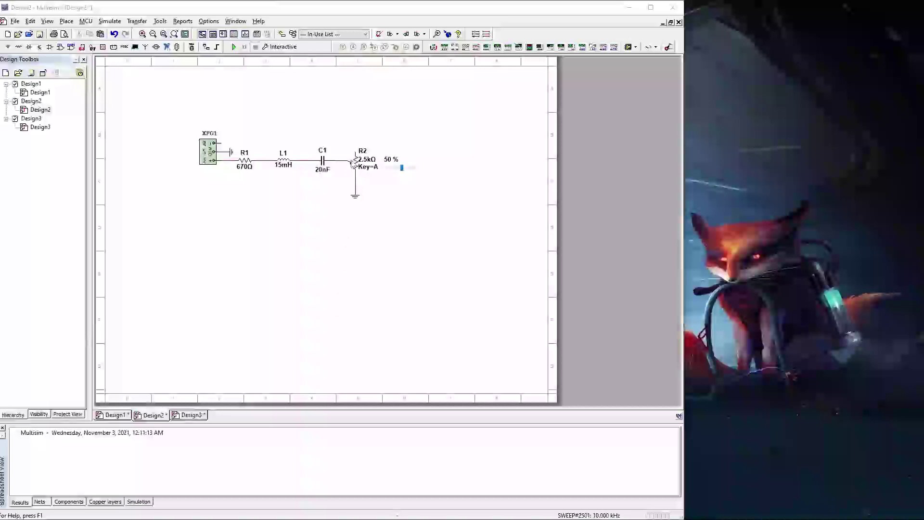
Preview Parameter Sweep on the current circuit with Resistor and R2, then close without saving
{"action": "mouse_move", "coordinate": [362, 172]}
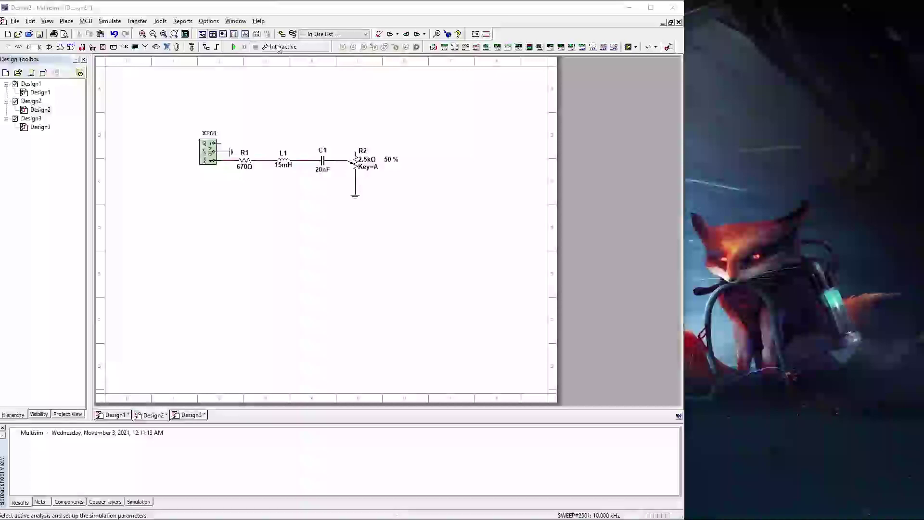
{"action": "left_click", "coordinate": [282, 48]}
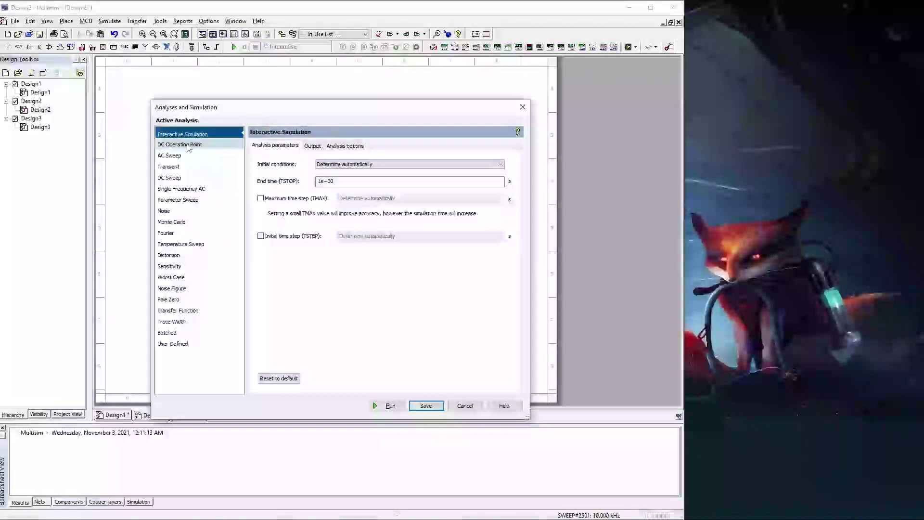
{"action": "left_click", "coordinate": [178, 200]}
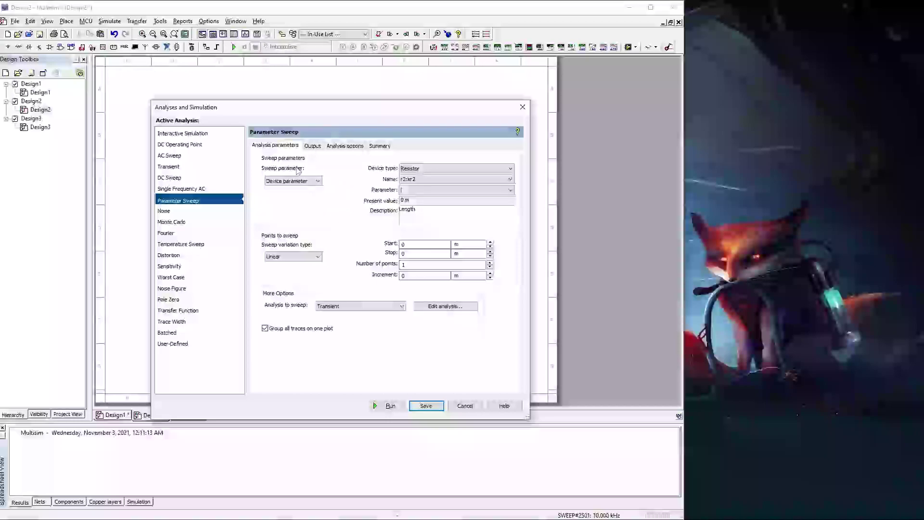
{"action": "left_click", "coordinate": [439, 170]}
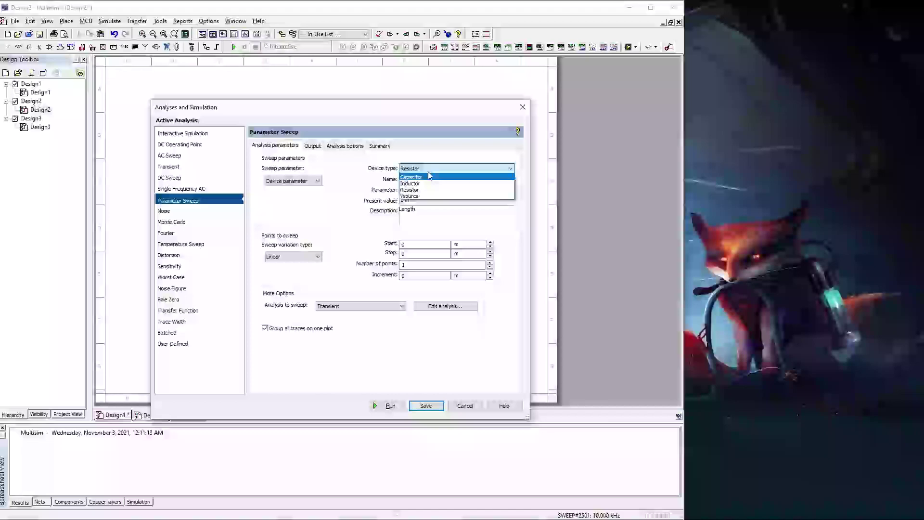
{"action": "left_click", "coordinate": [397, 111]}
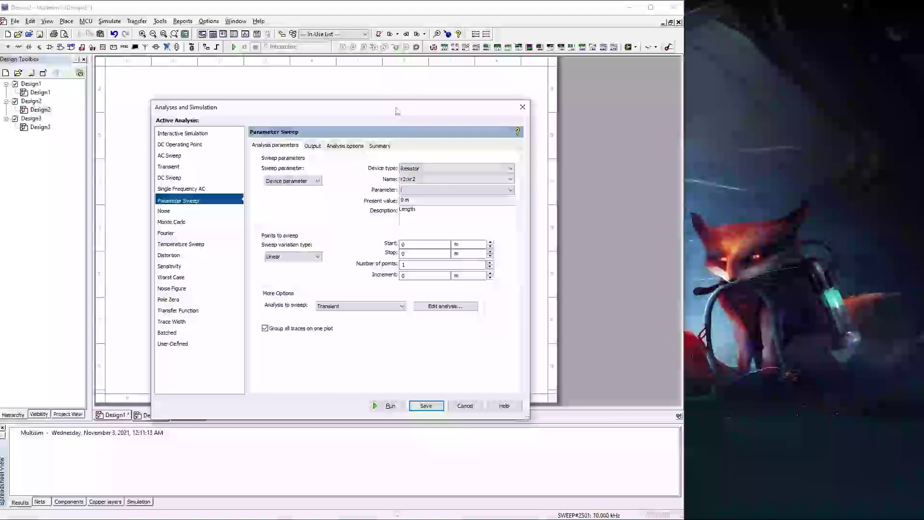
{"action": "left_click_drag", "start_coordinate": [397, 110], "coordinate": [709, 79]}
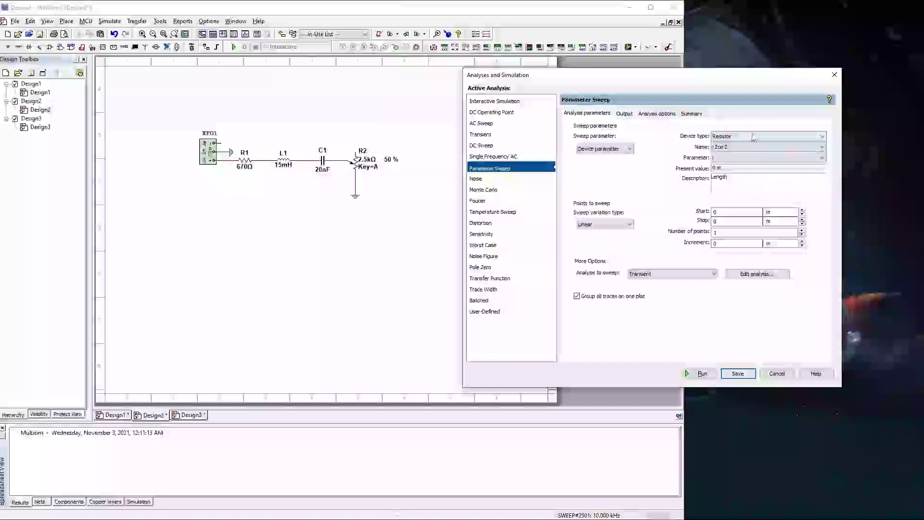
{"action": "left_click", "coordinate": [757, 146]}
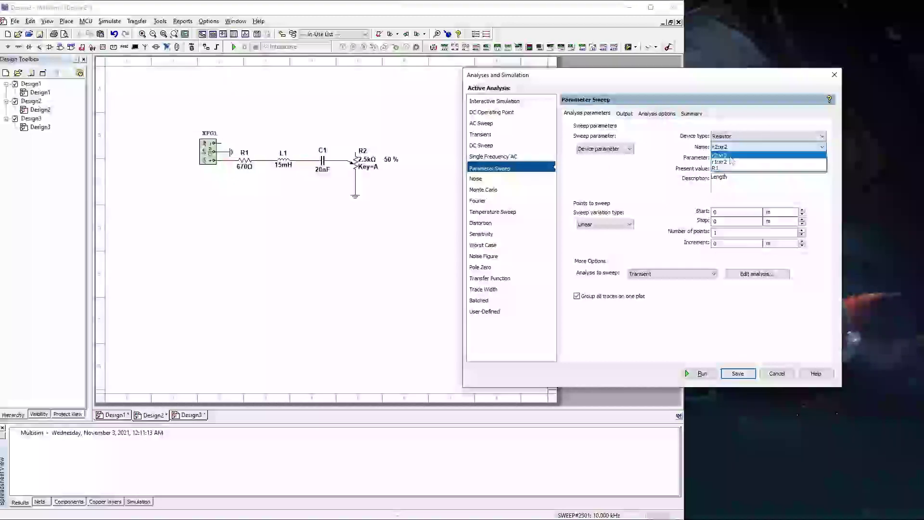
{"action": "left_click", "coordinate": [765, 139]}
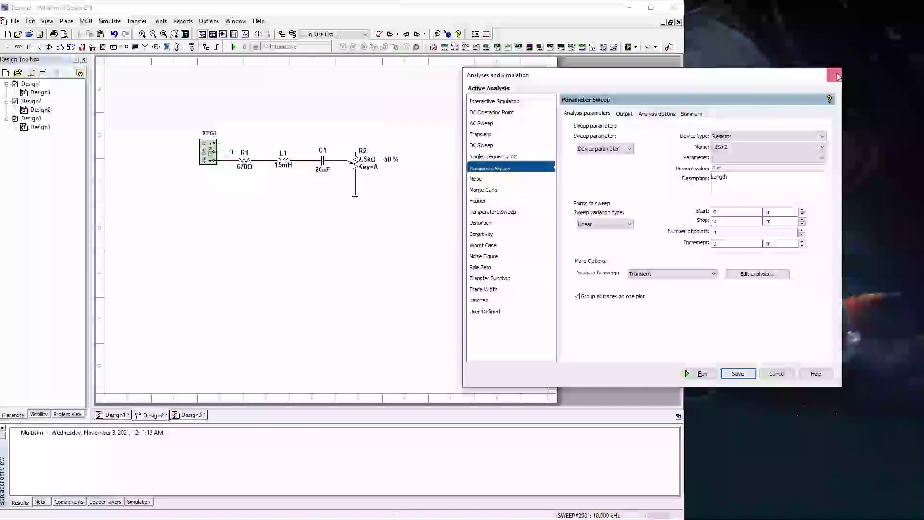
{"action": "left_click", "coordinate": [834, 75]}
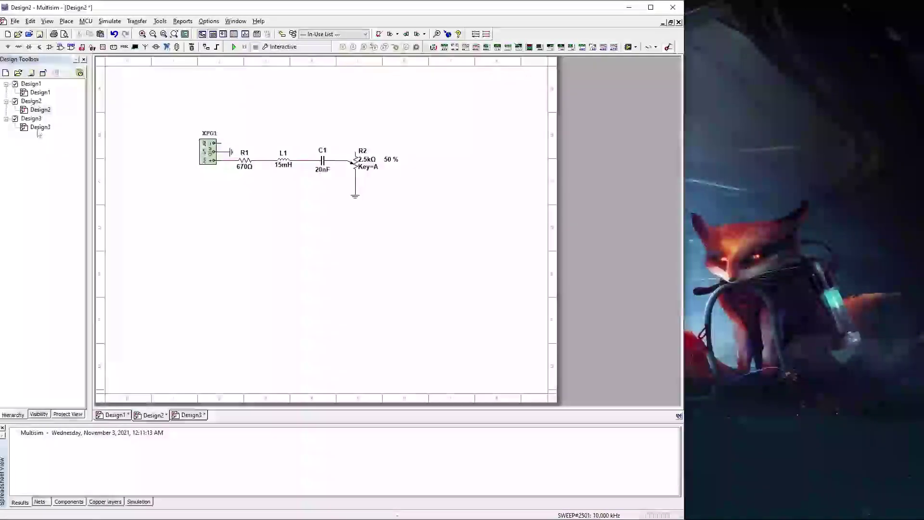
On Design3, open the parameter sweep with Resistor R2, moving the dialog right to uncover R2
{"action": "key", "text": "ctrl+Tab"}
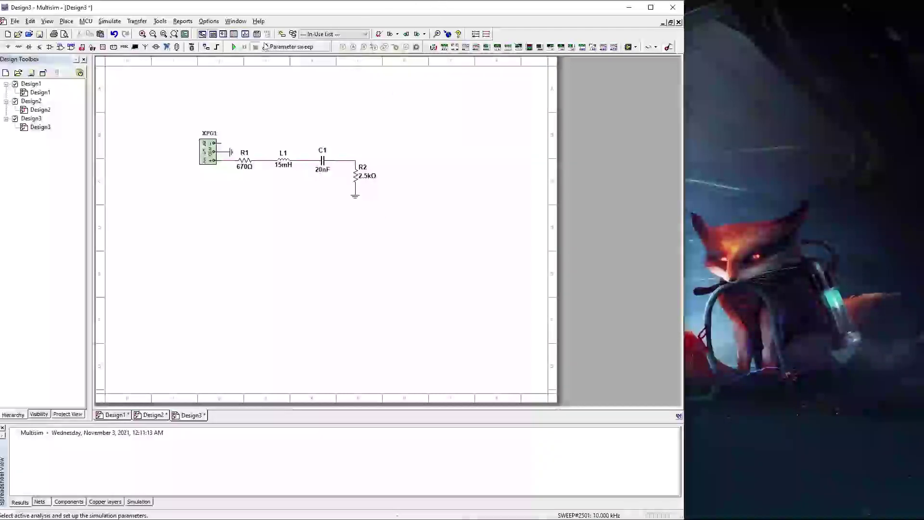
{"action": "left_click", "coordinate": [285, 51]}
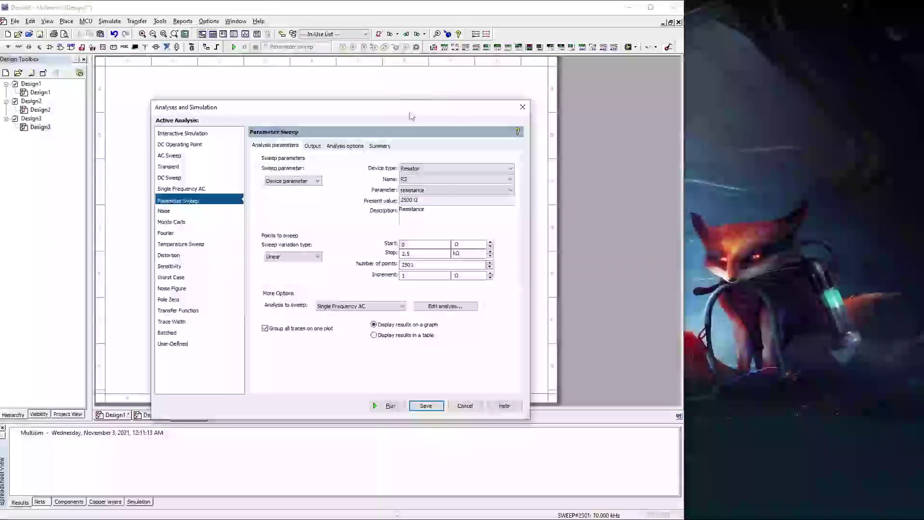
{"action": "left_click_drag", "start_coordinate": [404, 106], "coordinate": [608, 56]}
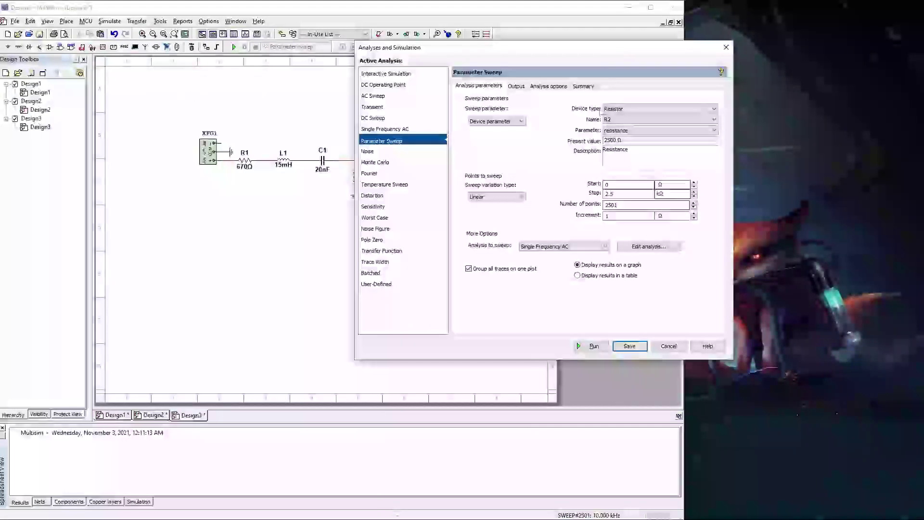
{"action": "left_click", "coordinate": [632, 110]}
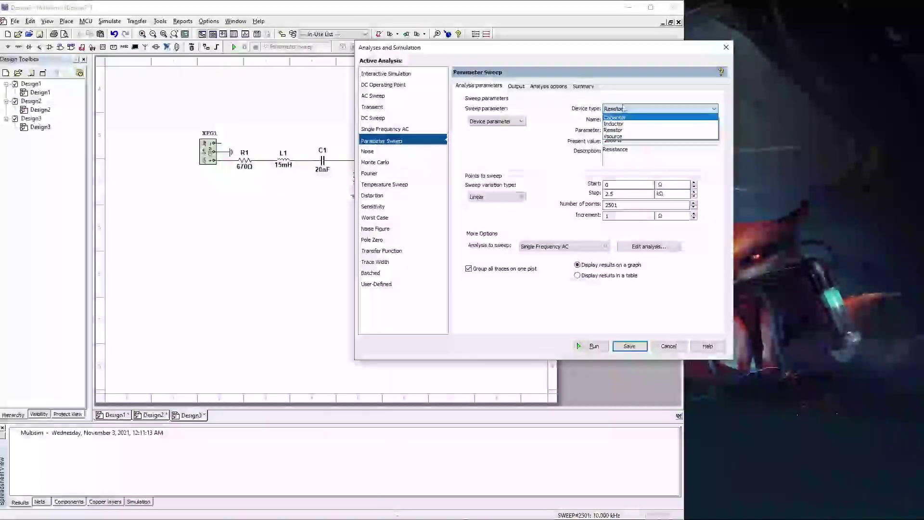
{"action": "left_click", "coordinate": [637, 129]}
{"action": "left_click", "coordinate": [637, 126]}
{"action": "left_click", "coordinate": [637, 126]}
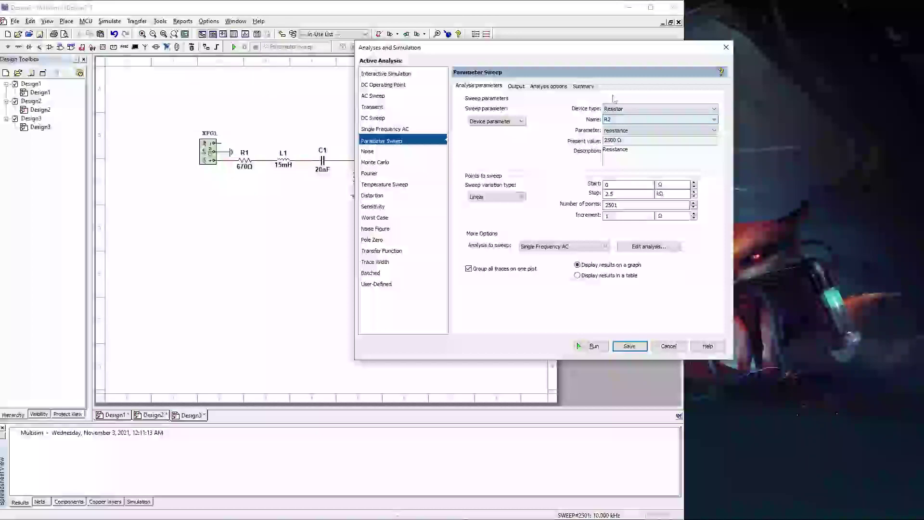
{"action": "left_click_drag", "start_coordinate": [573, 58], "coordinate": [626, 56]}
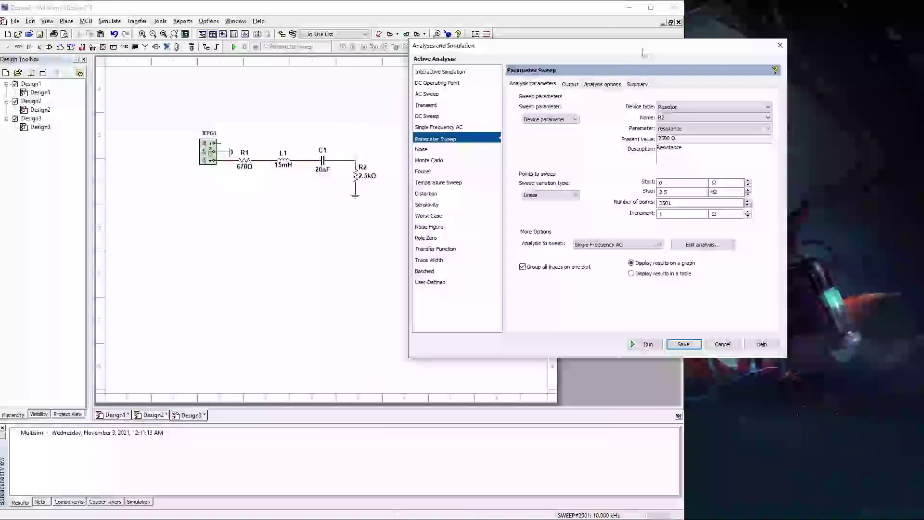
{"action": "left_click", "coordinate": [712, 129]}
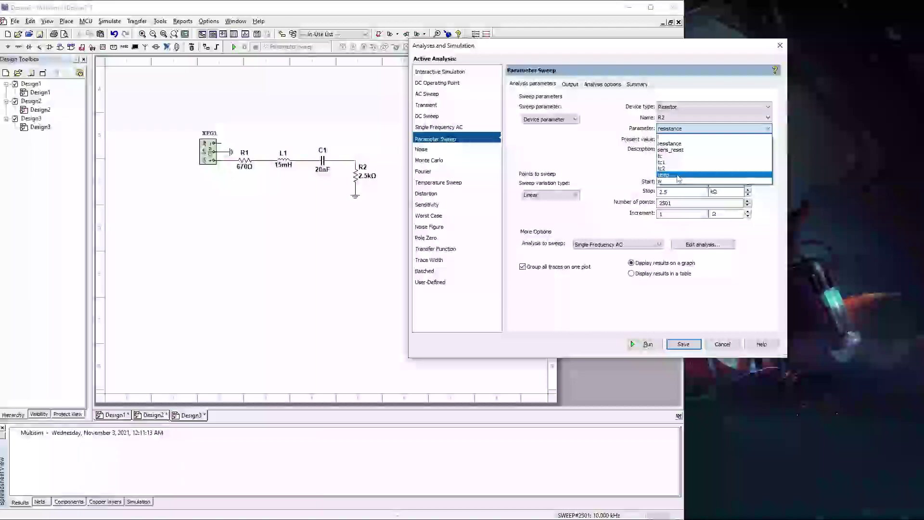
{"action": "left_click", "coordinate": [693, 129]}
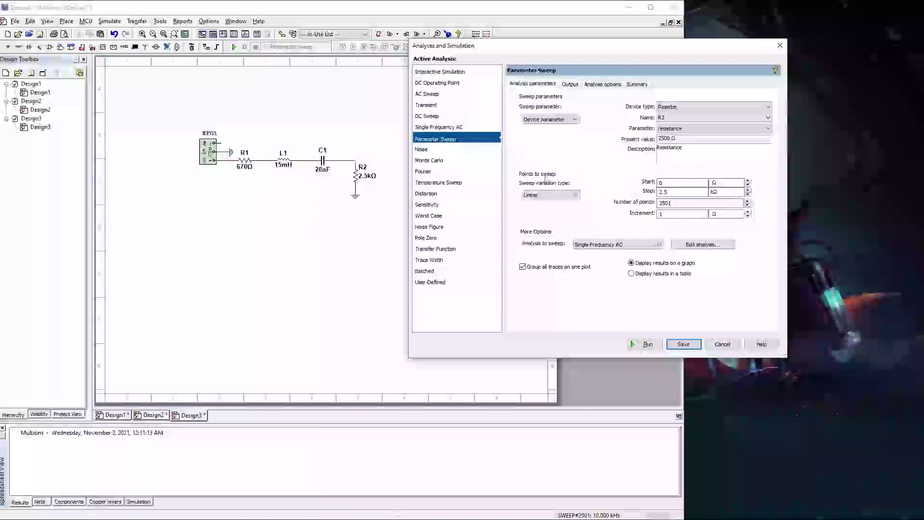
{"action": "left_click", "coordinate": [572, 196]}
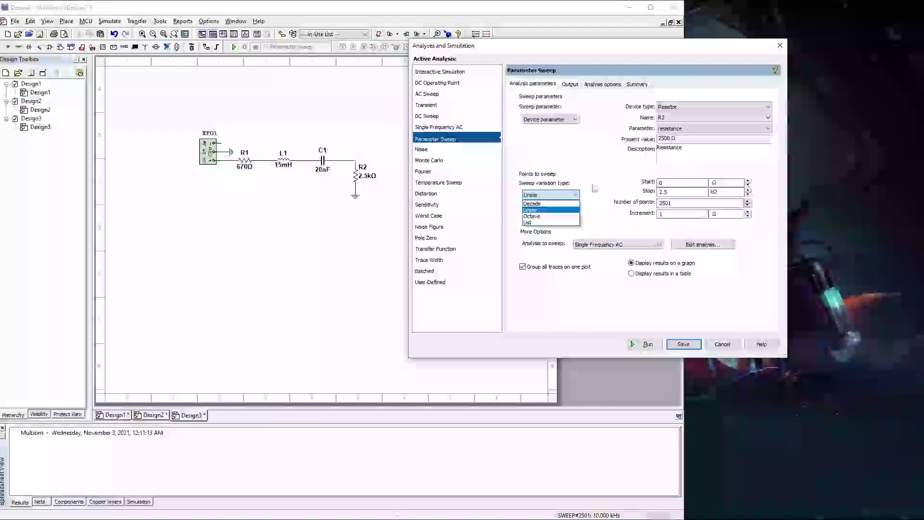
{"action": "left_click", "coordinate": [676, 187]}
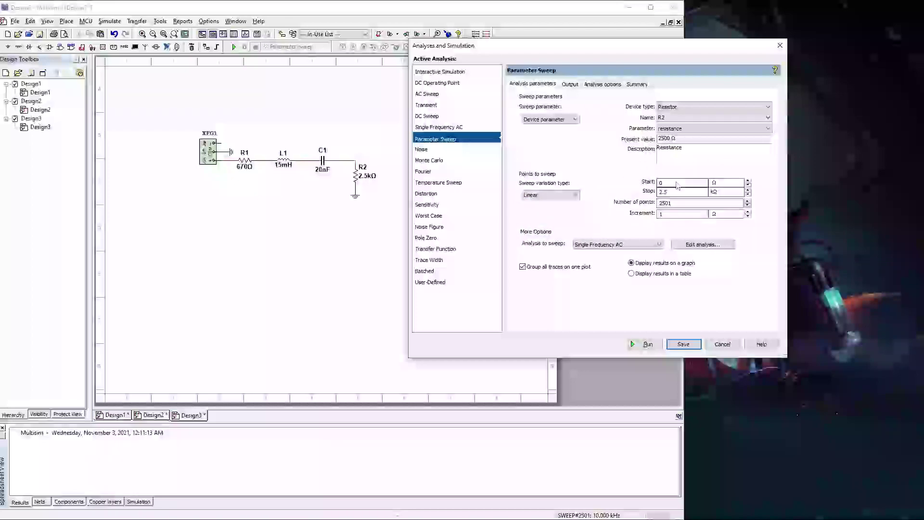
{"action": "left_click", "coordinate": [676, 186]}
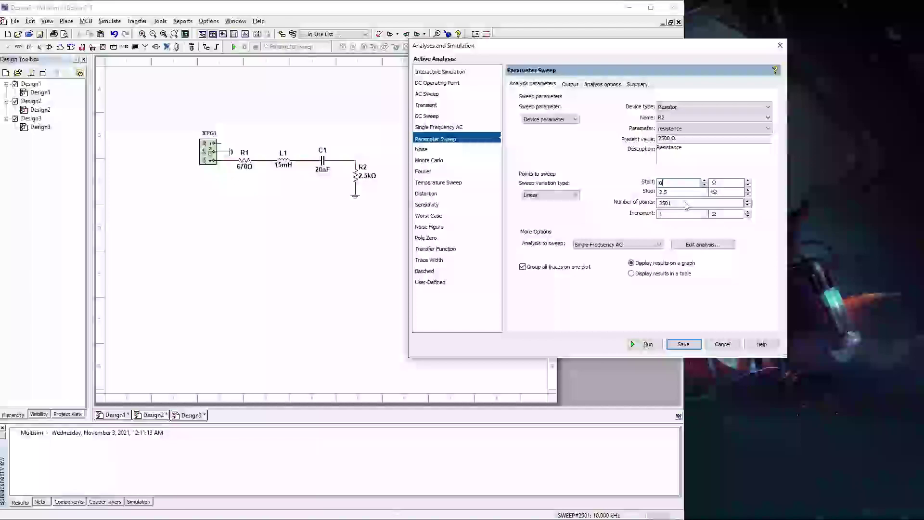
{"action": "left_click", "coordinate": [678, 216]}
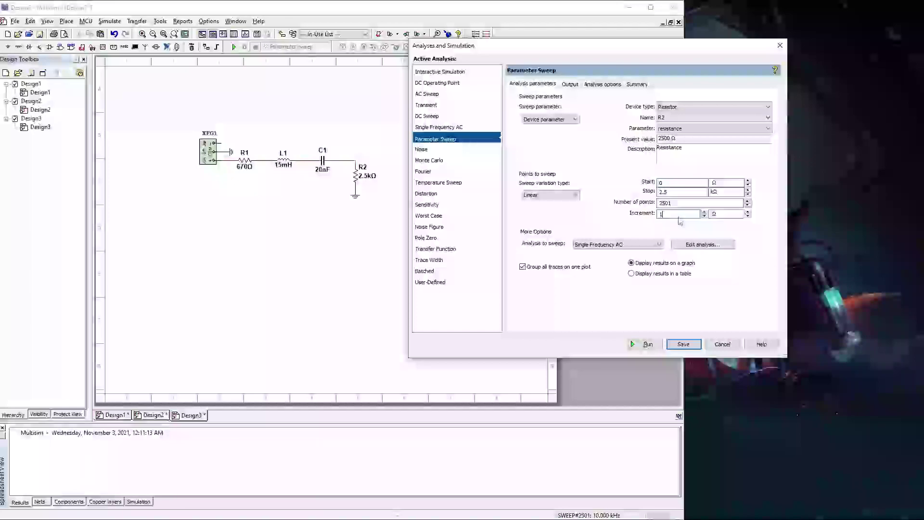
Make Single Frequency AC the swept analysis, set to 10 kHz with magnitude/phase output
{"action": "left_click", "coordinate": [644, 246]}
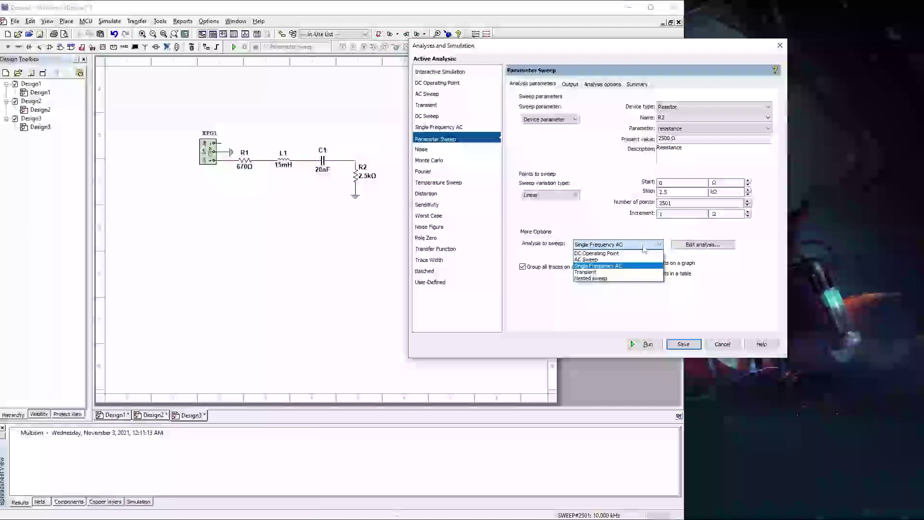
{"action": "left_click", "coordinate": [602, 273]}
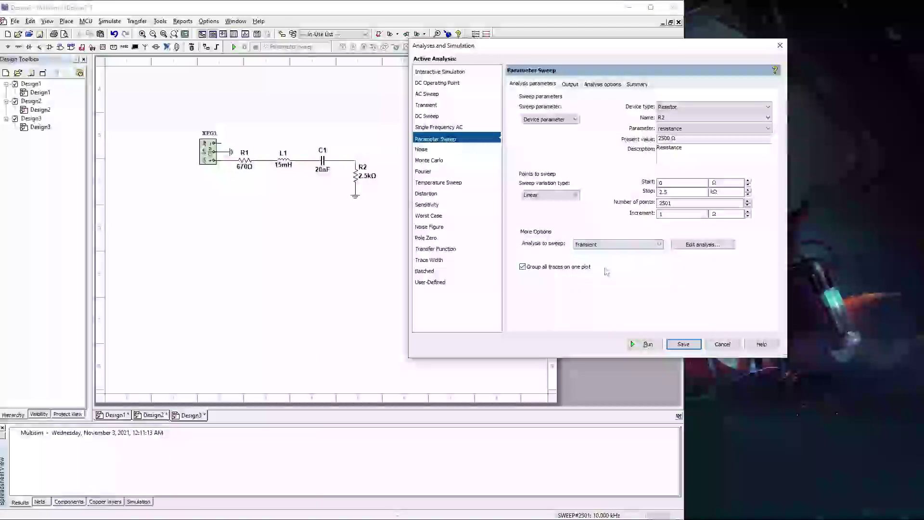
{"action": "left_click", "coordinate": [629, 246]}
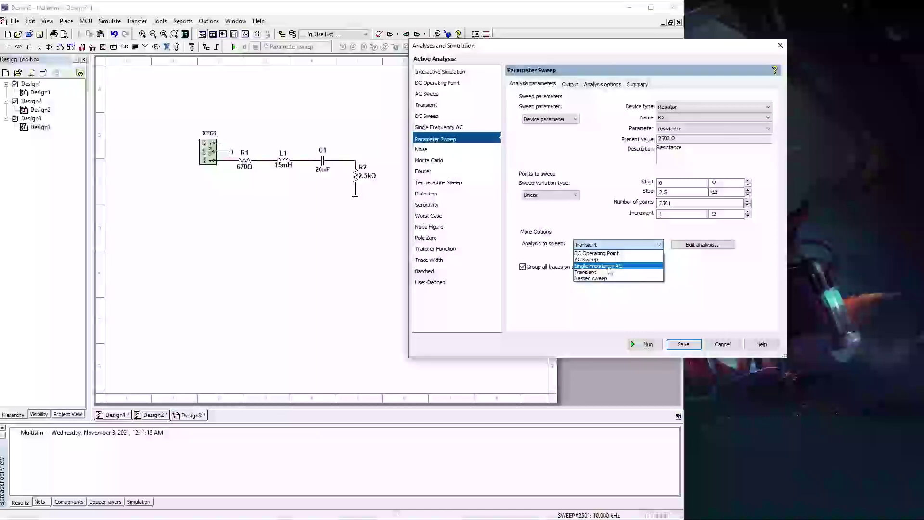
{"action": "left_click", "coordinate": [609, 268]}
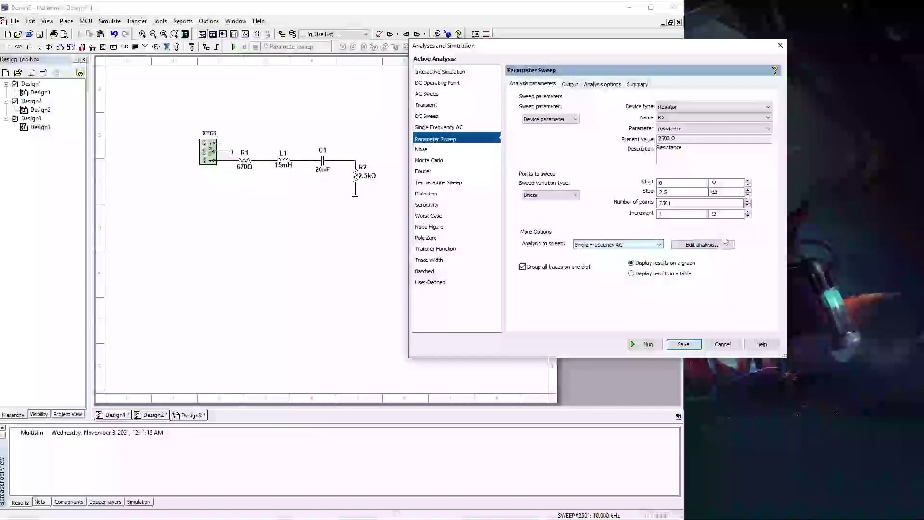
{"action": "left_click", "coordinate": [701, 245]}
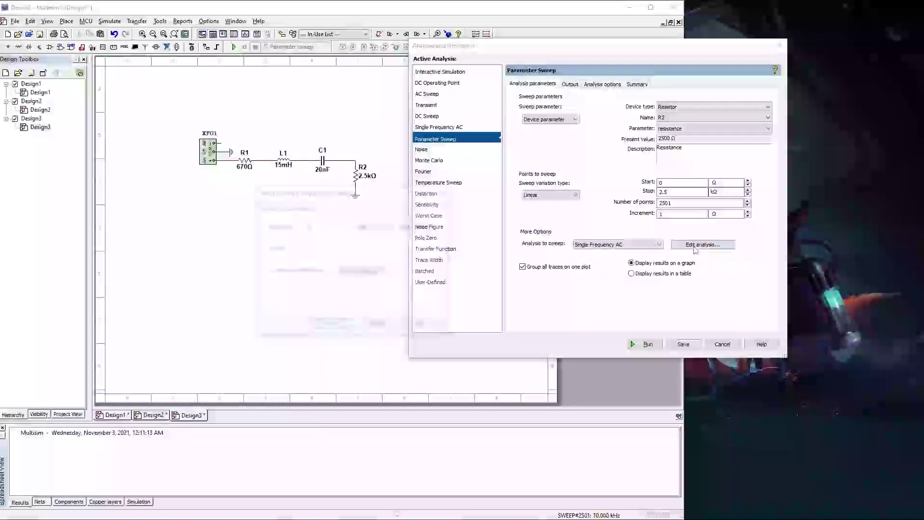
{"action": "left_click_drag", "start_coordinate": [373, 194], "coordinate": [653, 162]}
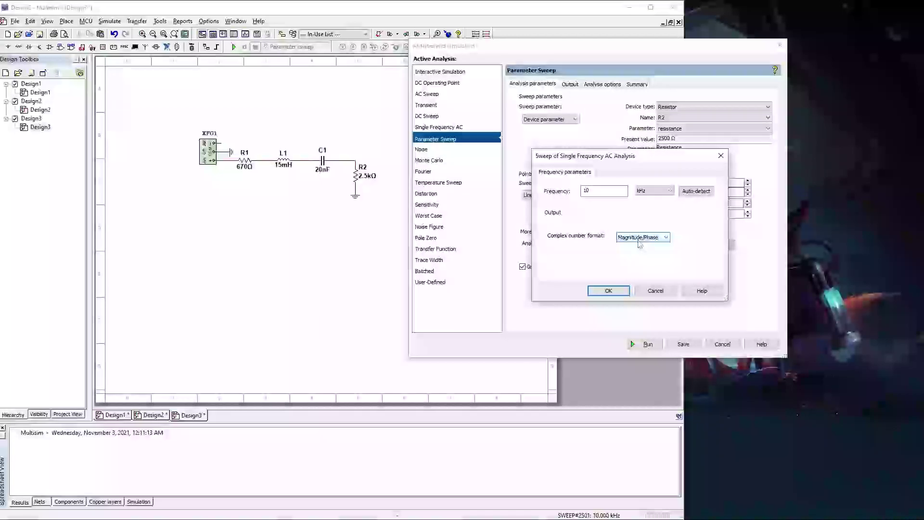
{"action": "left_click", "coordinate": [609, 290]}
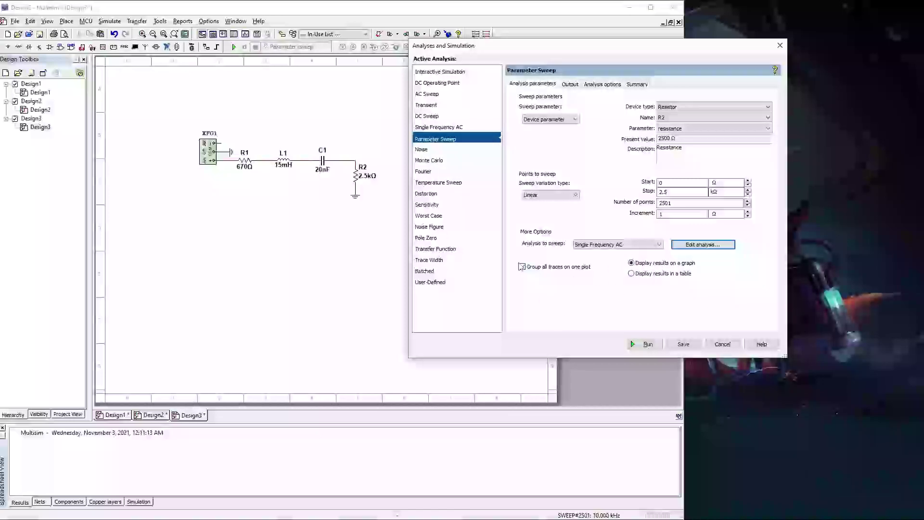
On the Output tab, add P(R2) to the variables for analysis and save the sweep
{"action": "left_click", "coordinate": [571, 84]}
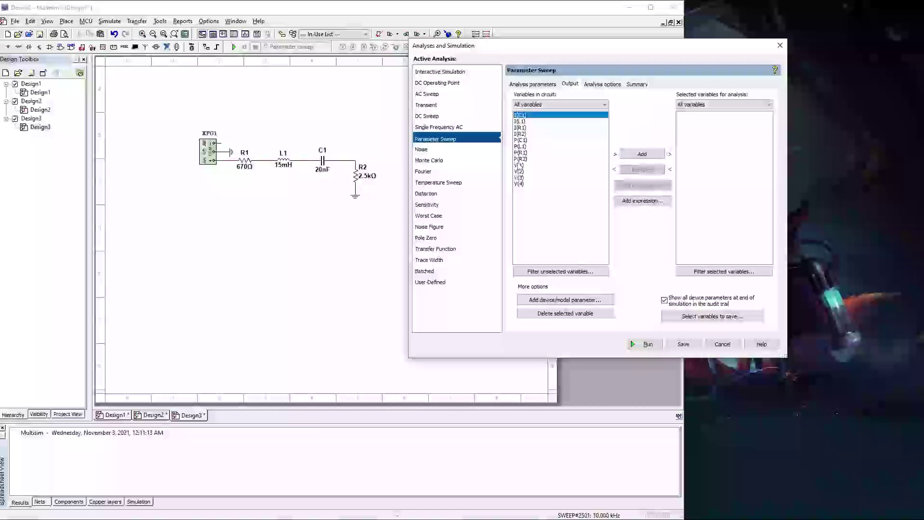
{"action": "left_click", "coordinate": [521, 158]}
{"action": "left_click", "coordinate": [642, 153]}
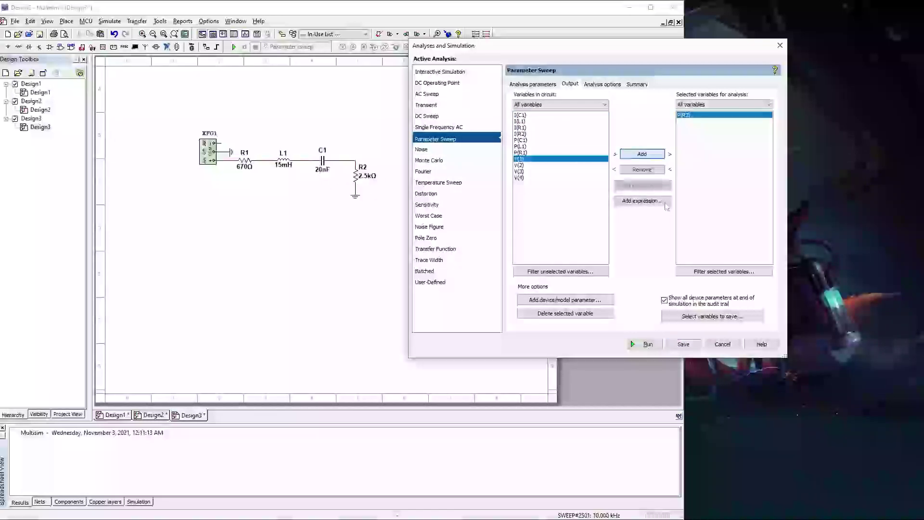
{"action": "left_click", "coordinate": [685, 344]}
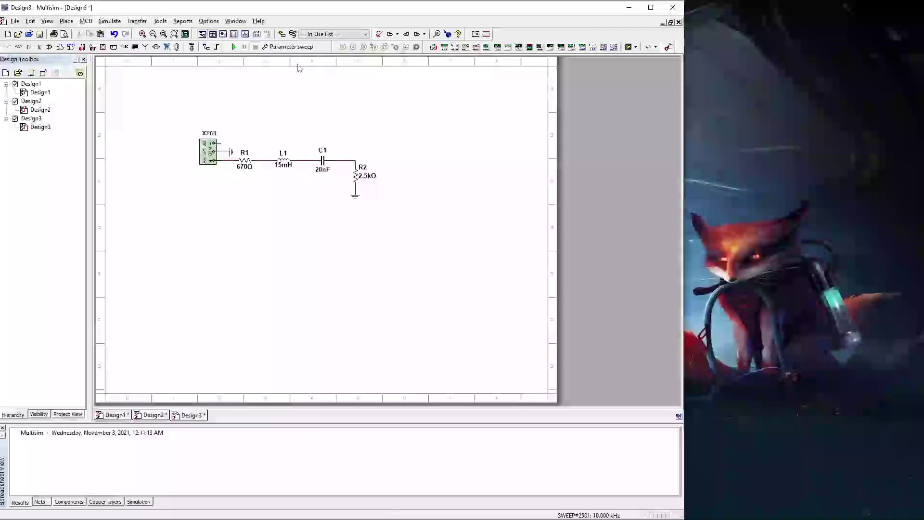
Run the sweep, dismiss the 'no valid output variables' error, and move the reopened settings aside
{"action": "left_click", "coordinate": [232, 47]}
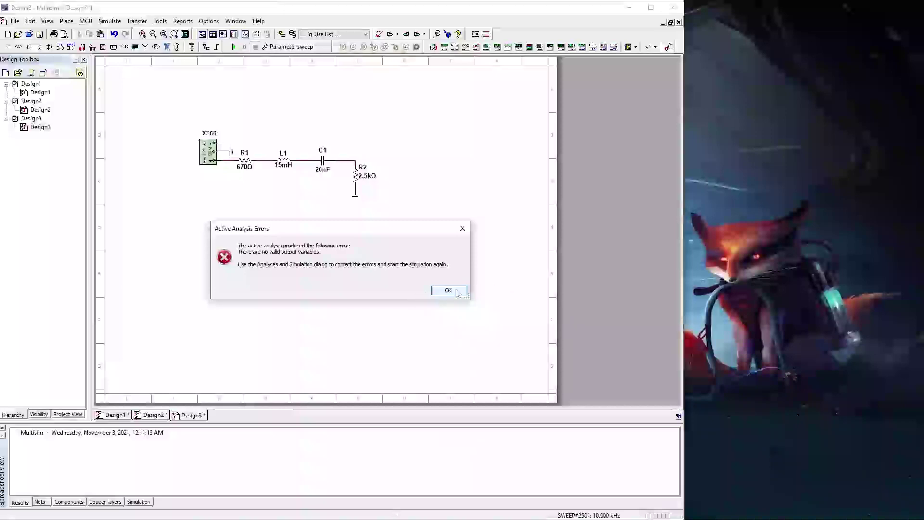
{"action": "left_click", "coordinate": [448, 290]}
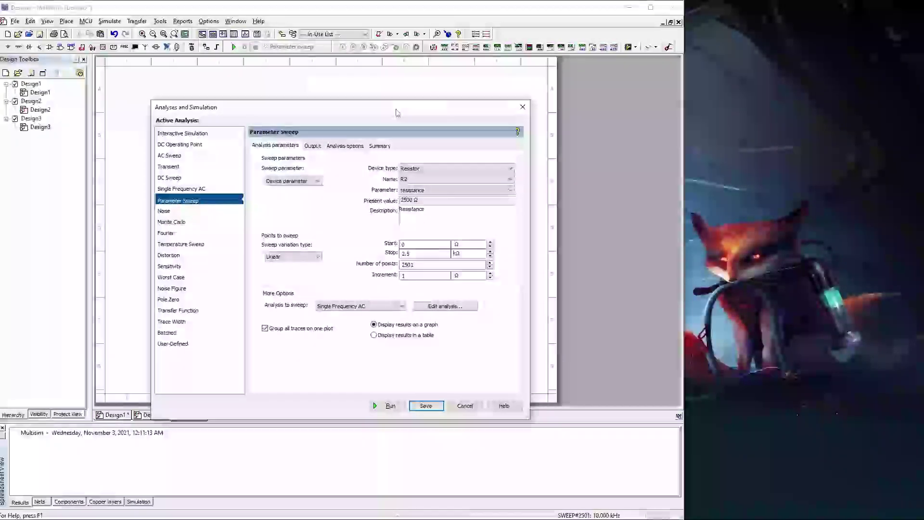
{"action": "left_click_drag", "start_coordinate": [396, 108], "coordinate": [595, 109]}
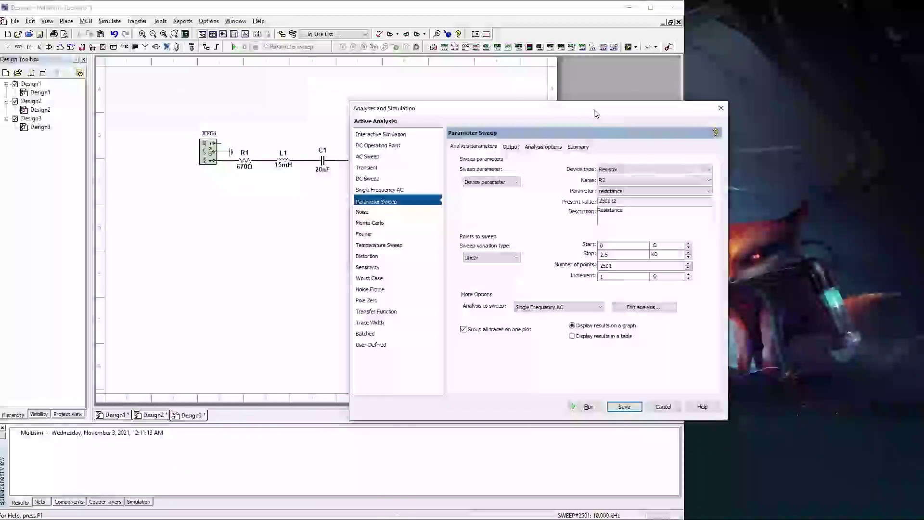
Close the sweep settings and place power probe PR1 on the wire below R2
{"action": "left_click", "coordinate": [722, 109]}
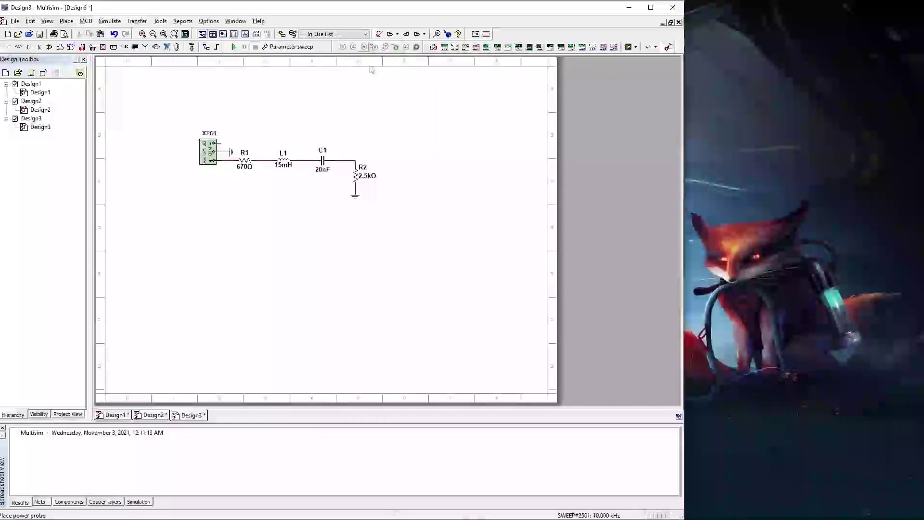
{"action": "left_click", "coordinate": [364, 47]}
{"action": "left_click", "coordinate": [375, 119]}
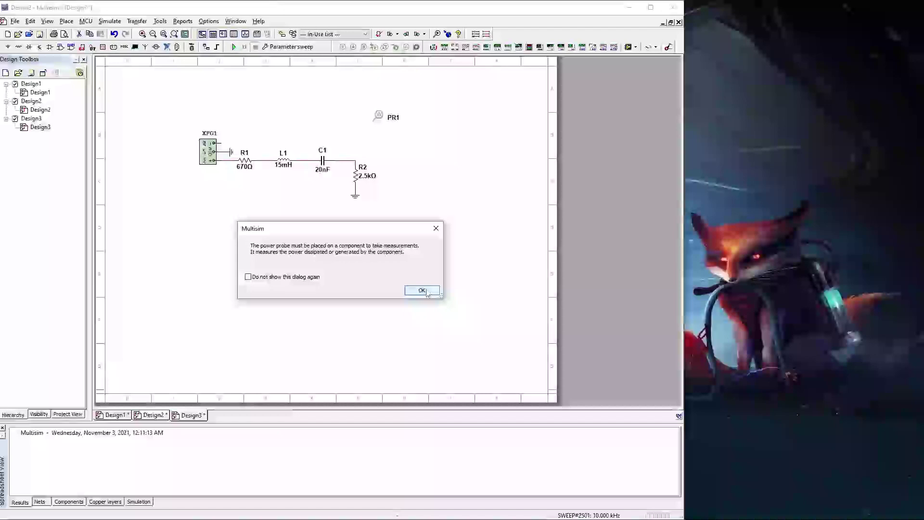
{"action": "left_click", "coordinate": [425, 291]}
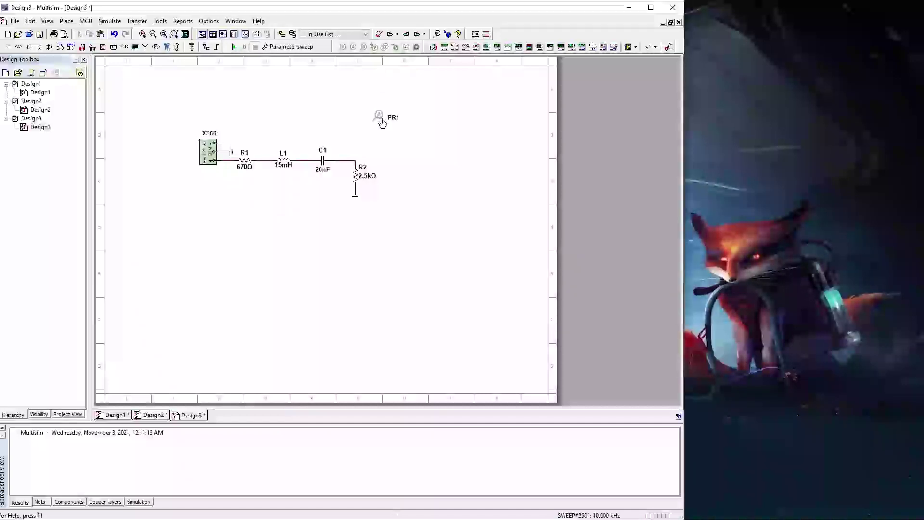
{"action": "left_click", "coordinate": [383, 167]}
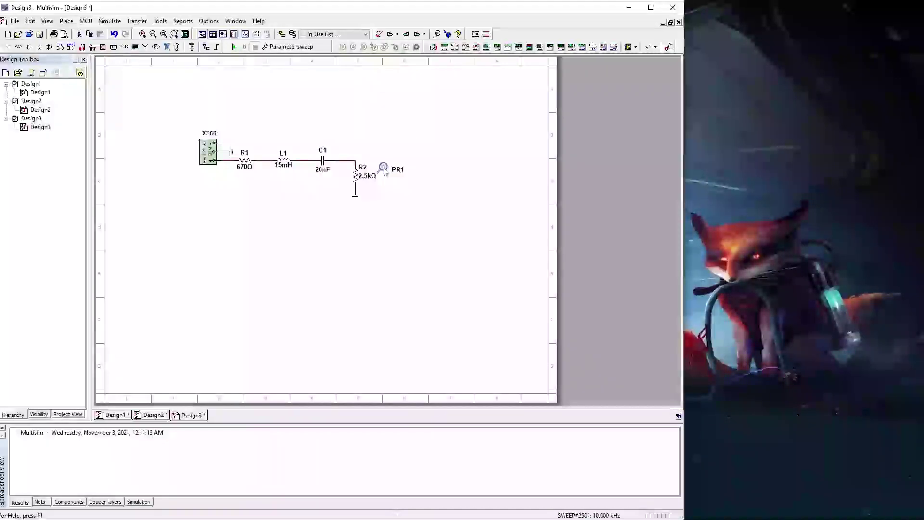
{"action": "mouse_move", "coordinate": [364, 174]}
{"action": "left_mouse_down"}
{"action": "mouse_move", "coordinate": [367, 121]}
{"action": "mouse_move", "coordinate": [371, 179]}
{"action": "mouse_move", "coordinate": [360, 173]}
{"action": "left_mouse_up"}
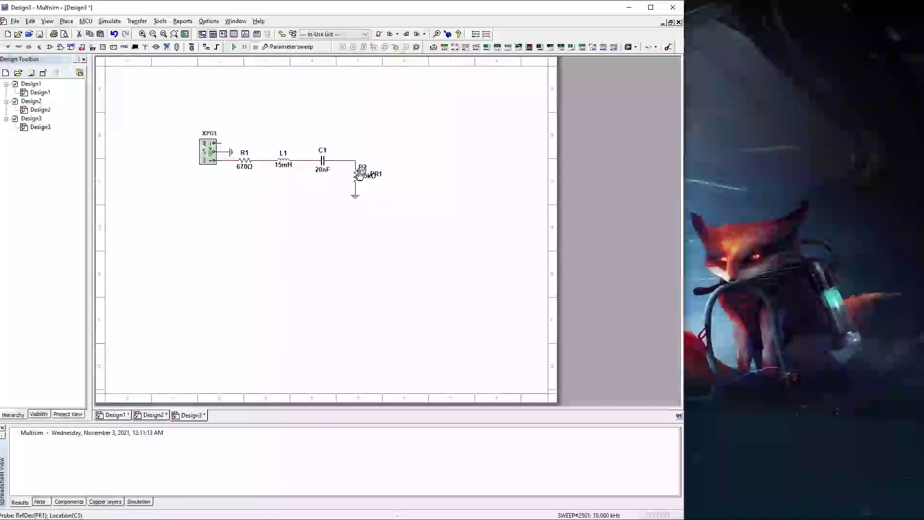
{"action": "left_click_drag", "start_coordinate": [360, 174], "coordinate": [360, 174]}
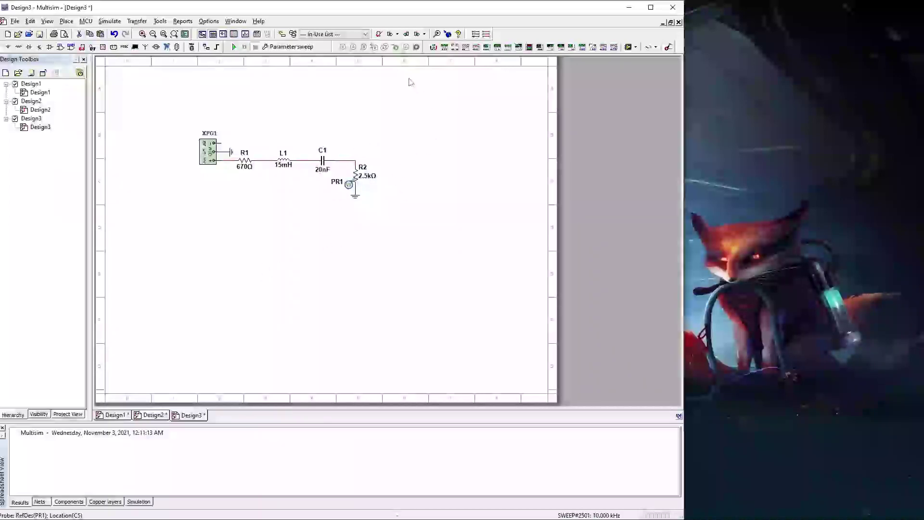
Remove P(R2) from the sweep outputs, save, and run the sweep to plot P(PR1)
{"action": "left_click", "coordinate": [286, 48]}
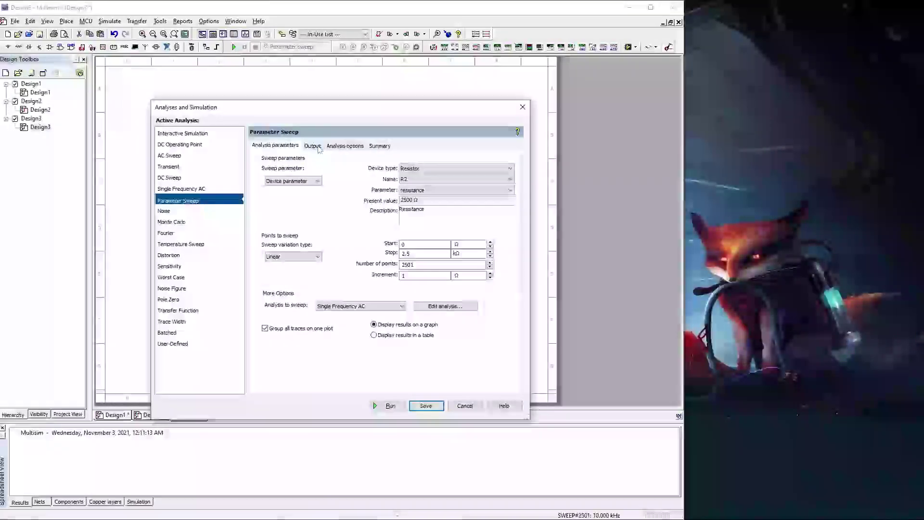
{"action": "left_click", "coordinate": [317, 148]}
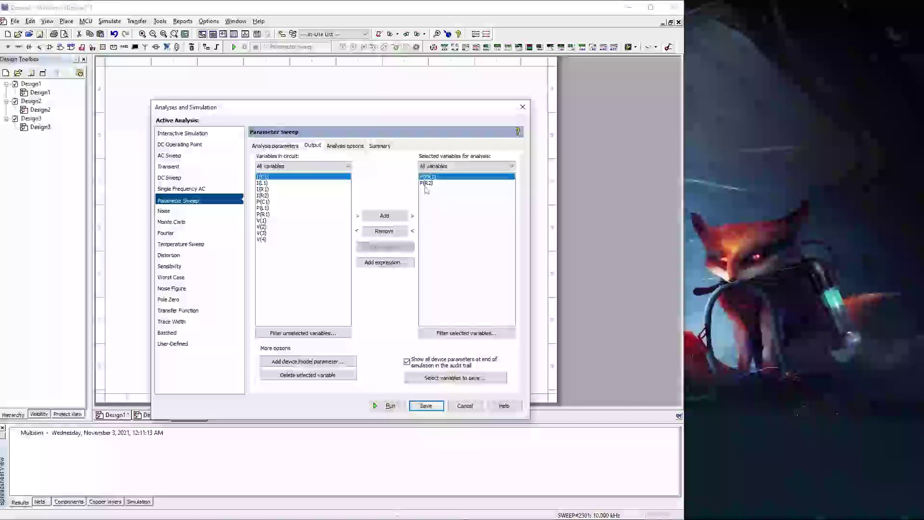
{"action": "left_click", "coordinate": [427, 183]}
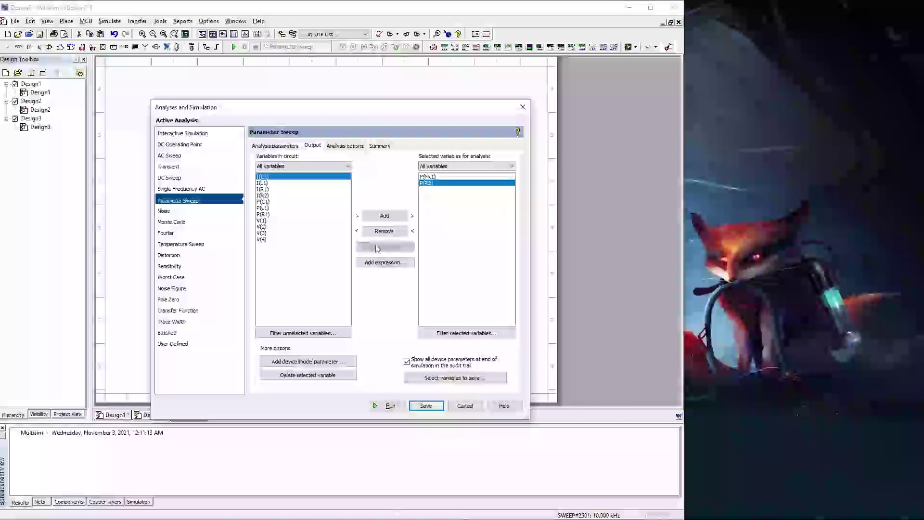
{"action": "left_click", "coordinate": [385, 231]}
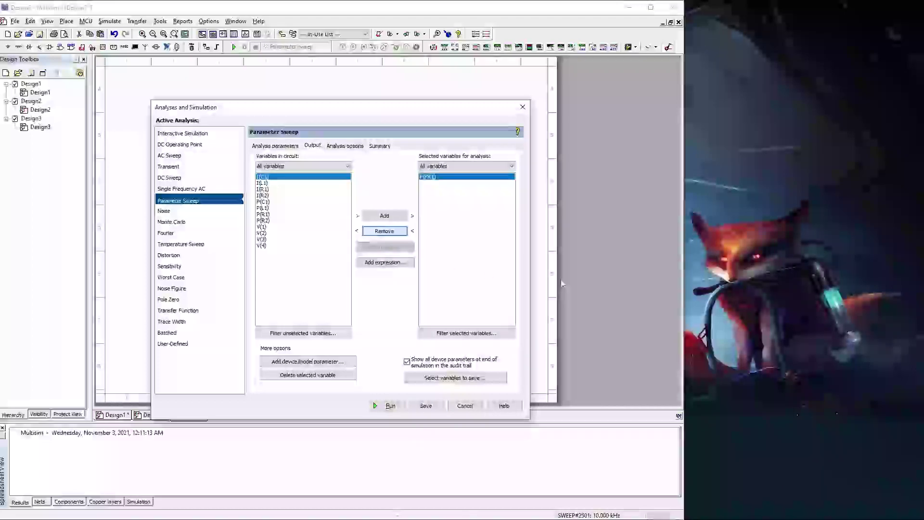
{"action": "left_click", "coordinate": [426, 406]}
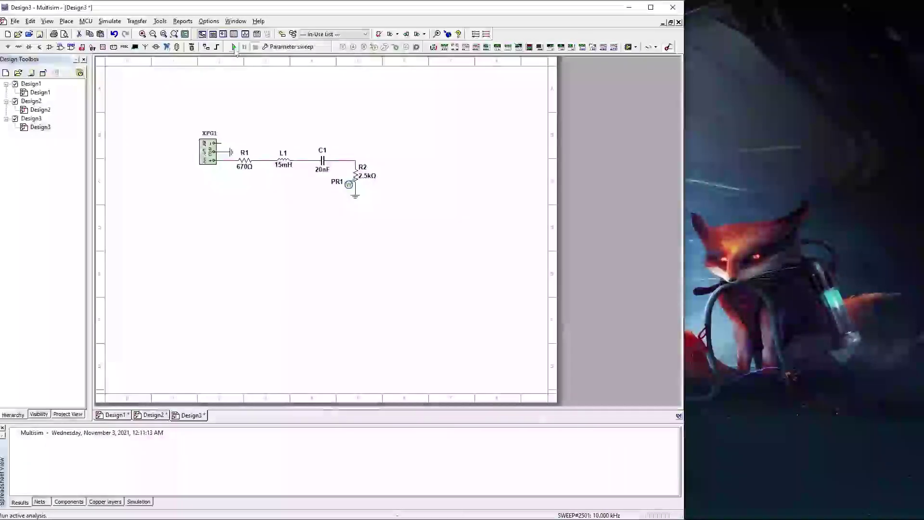
{"action": "left_click", "coordinate": [234, 48]}
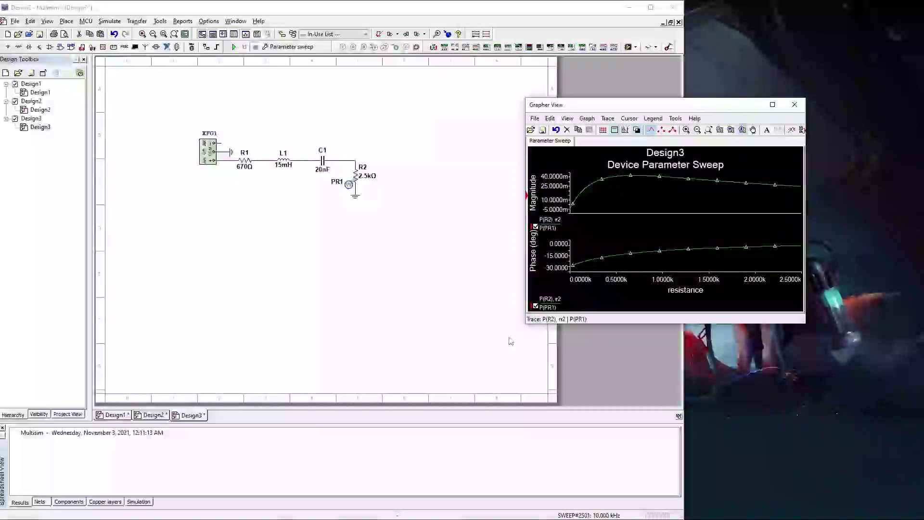
Drag the Grapher View window's bottom-left corner outward to enlarge the magnitude and phase plots
{"action": "mouse_move", "coordinate": [526, 322]}
{"action": "left_mouse_down"}
{"action": "mouse_move", "coordinate": [214, 438]}
{"action": "mouse_move", "coordinate": [196, 481]}
{"action": "left_mouse_up"}
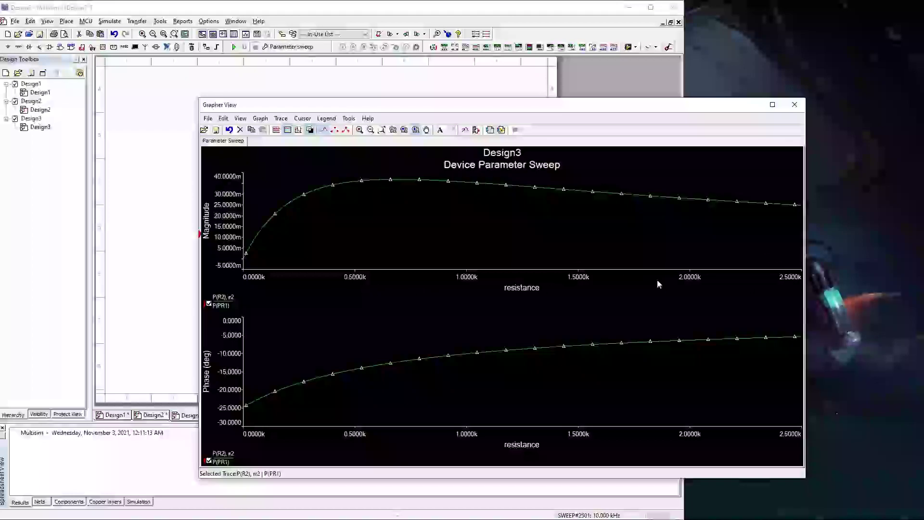
Set the magnitude axis label precision to 1 in its axis properties and apply
{"action": "right_click", "coordinate": [238, 223]}
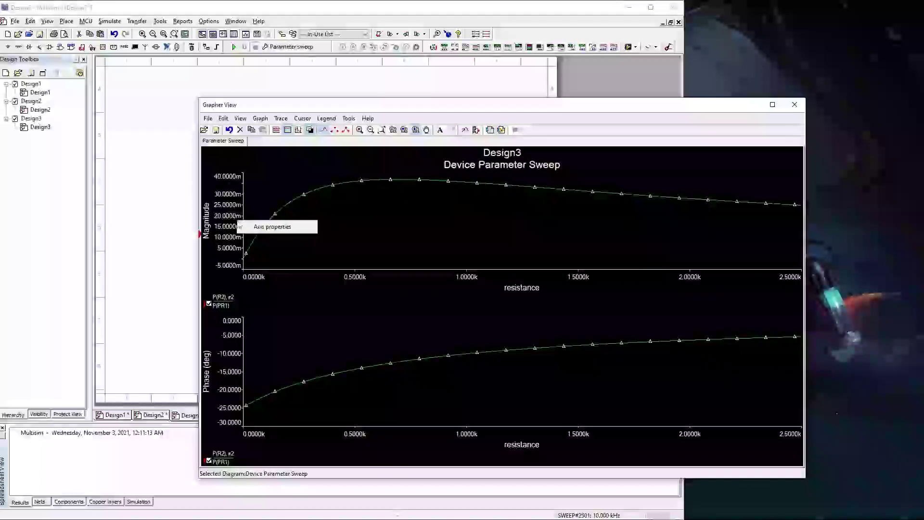
{"action": "left_click", "coordinate": [264, 225]}
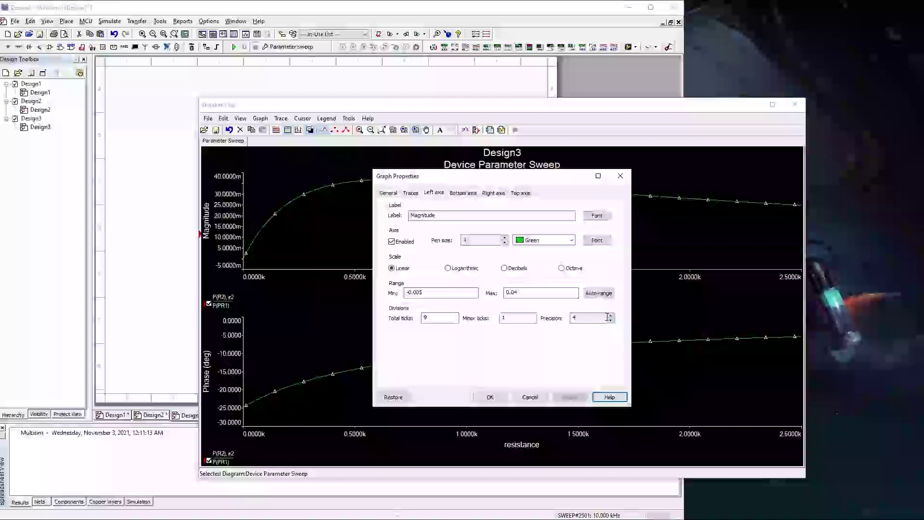
{"action": "left_click", "coordinate": [610, 320]}
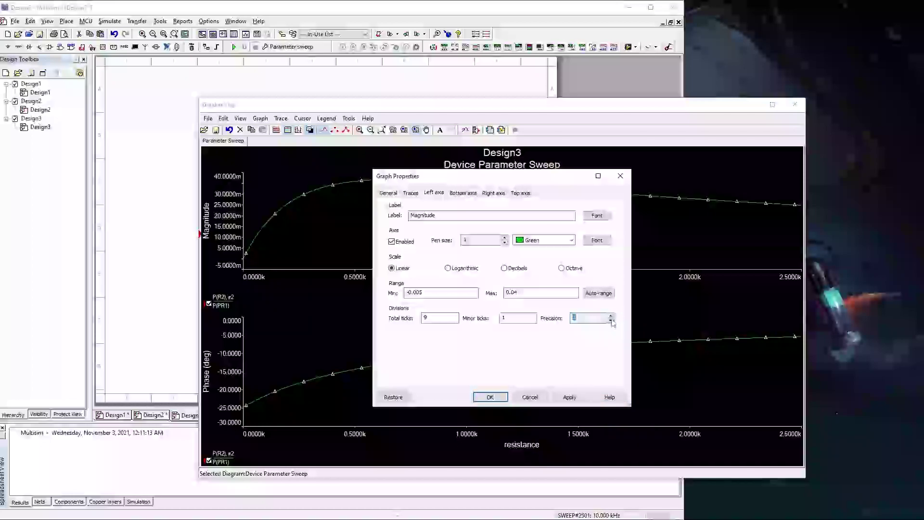
{"action": "left_click", "coordinate": [570, 397]}
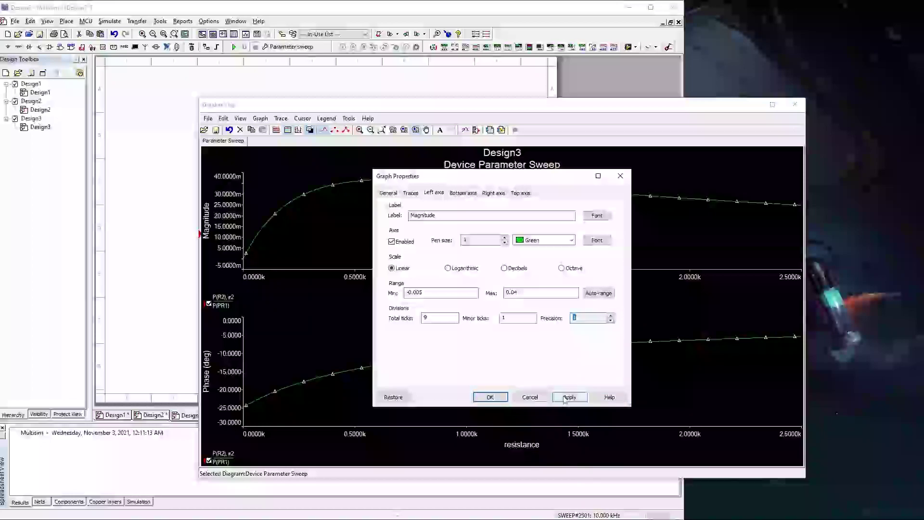
{"action": "left_click", "coordinate": [490, 398]}
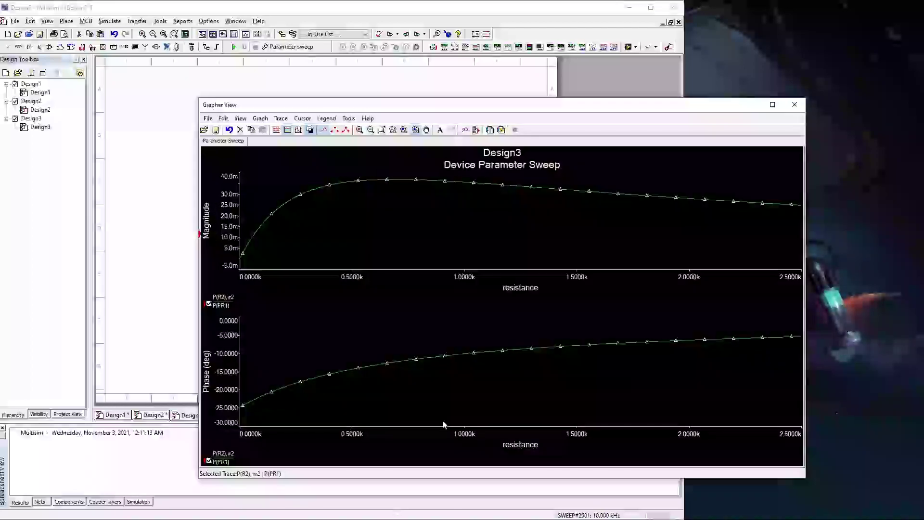